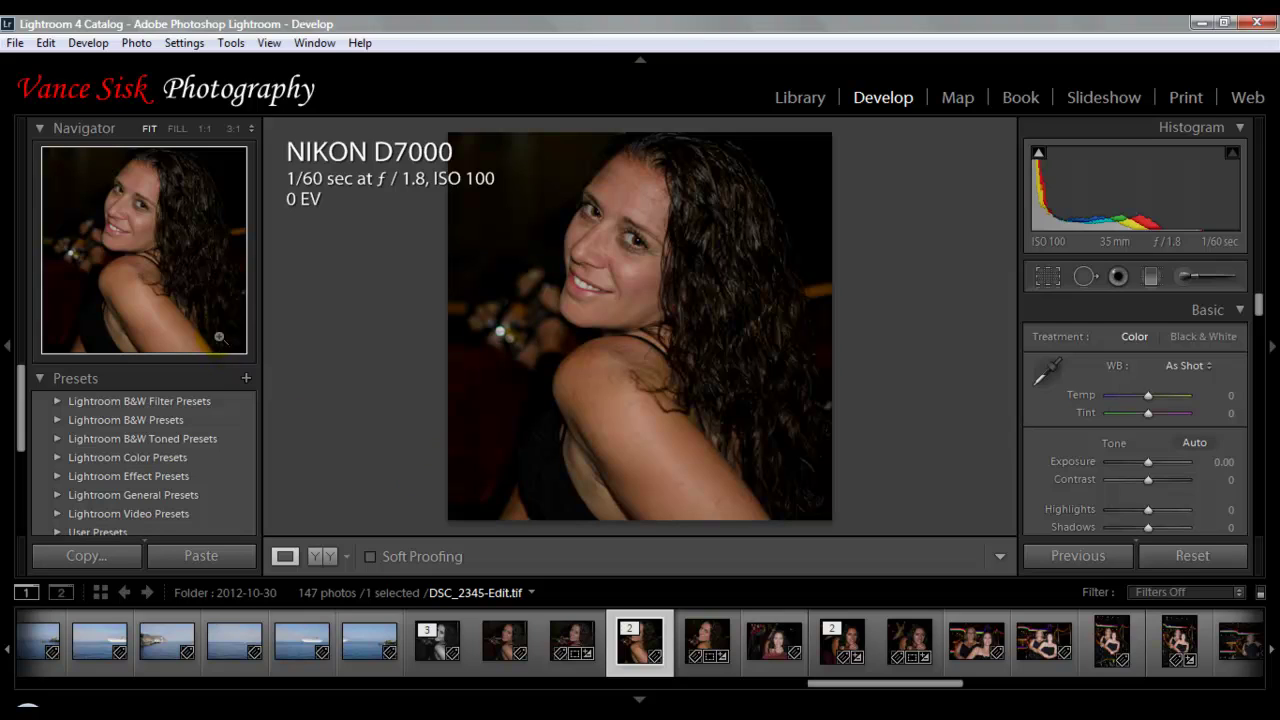
Hide the presets panel and the filmstrip, and open the portrait DSC_2345-Edit.tif in the Portraiture plug-in
left_click(8, 347)
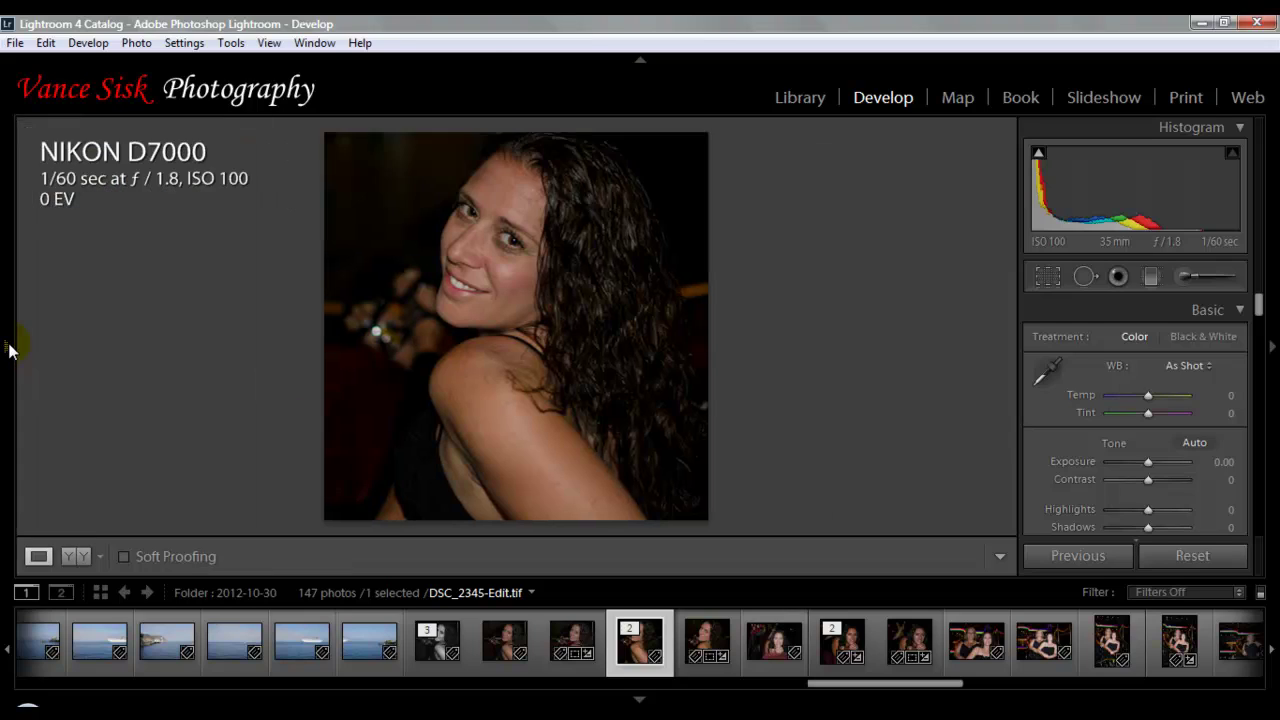
left_click(640, 700)
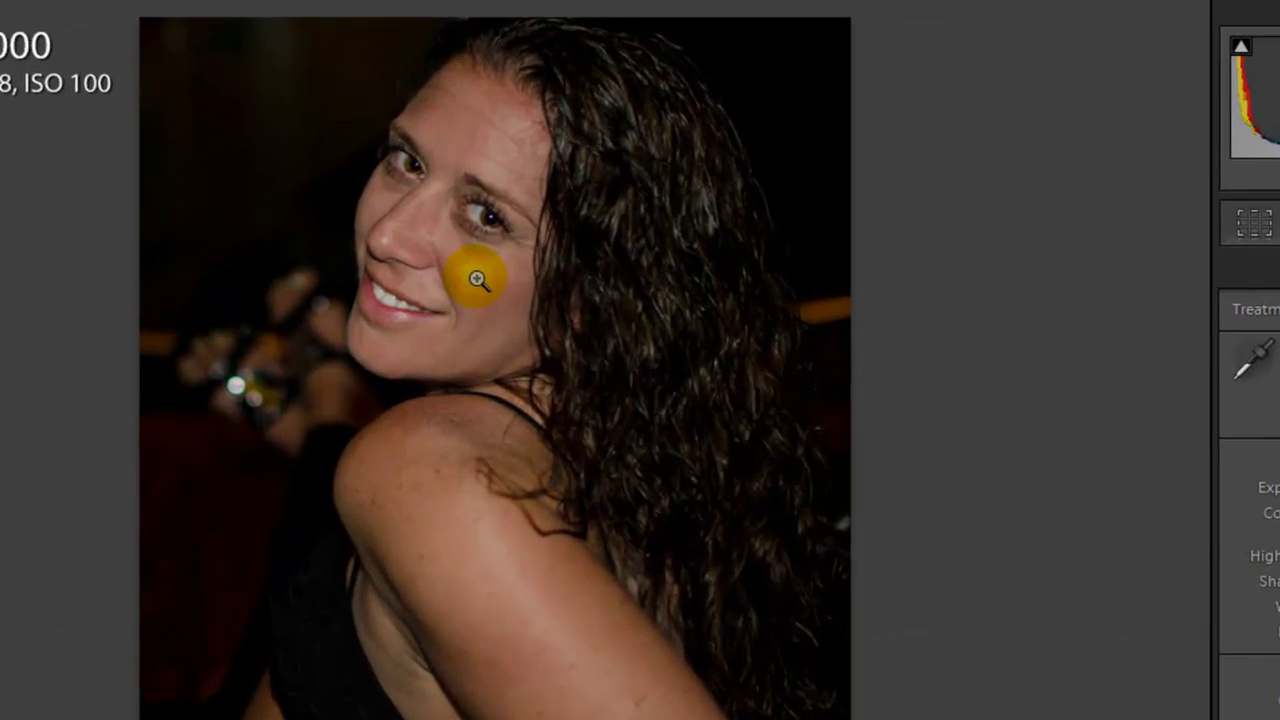
right_click(504, 314)
mouse_move(565, 318)
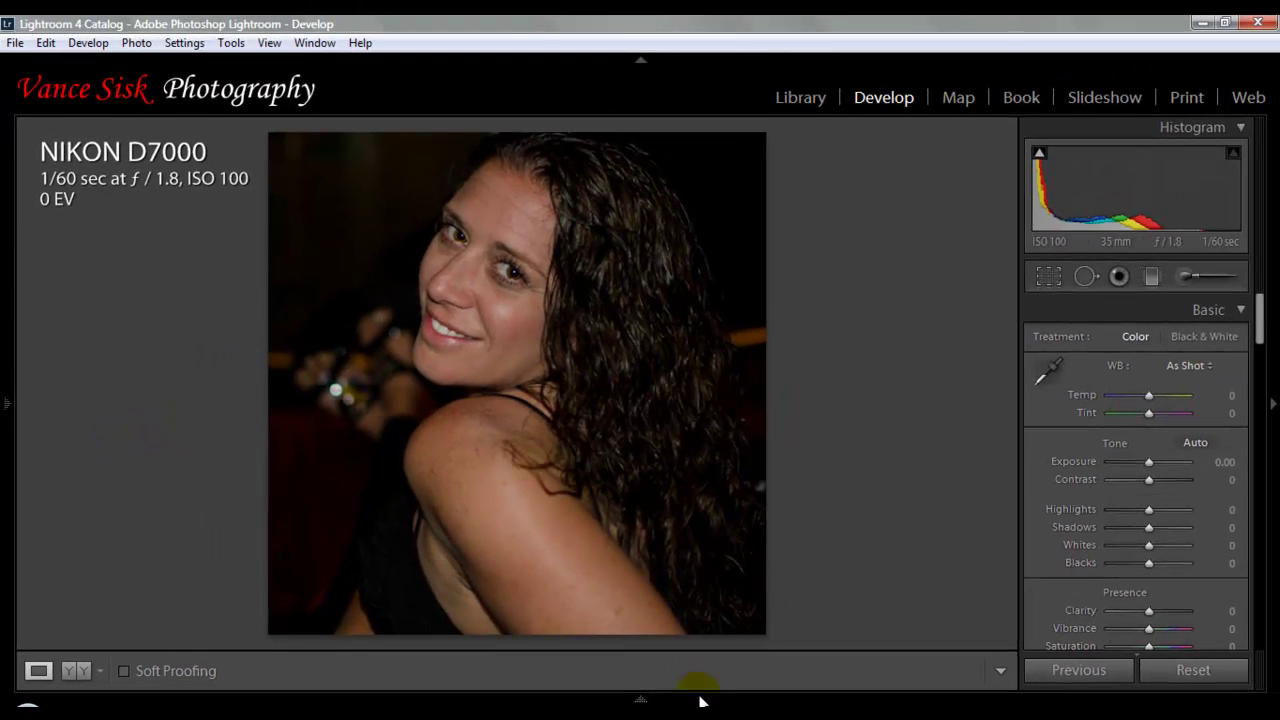
left_click(710, 710)
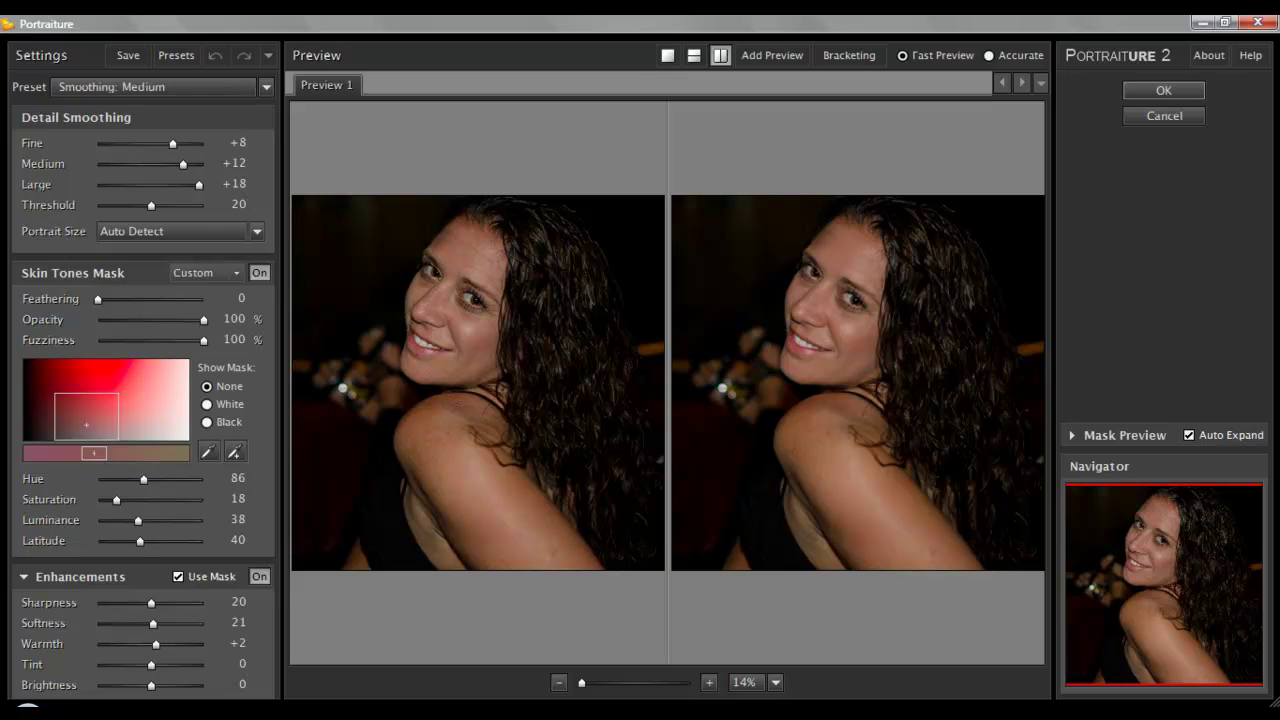
Sample the skin tone on the woman's forehead for the Skin Tones Mask with the eyedropper
left_click(708, 683)
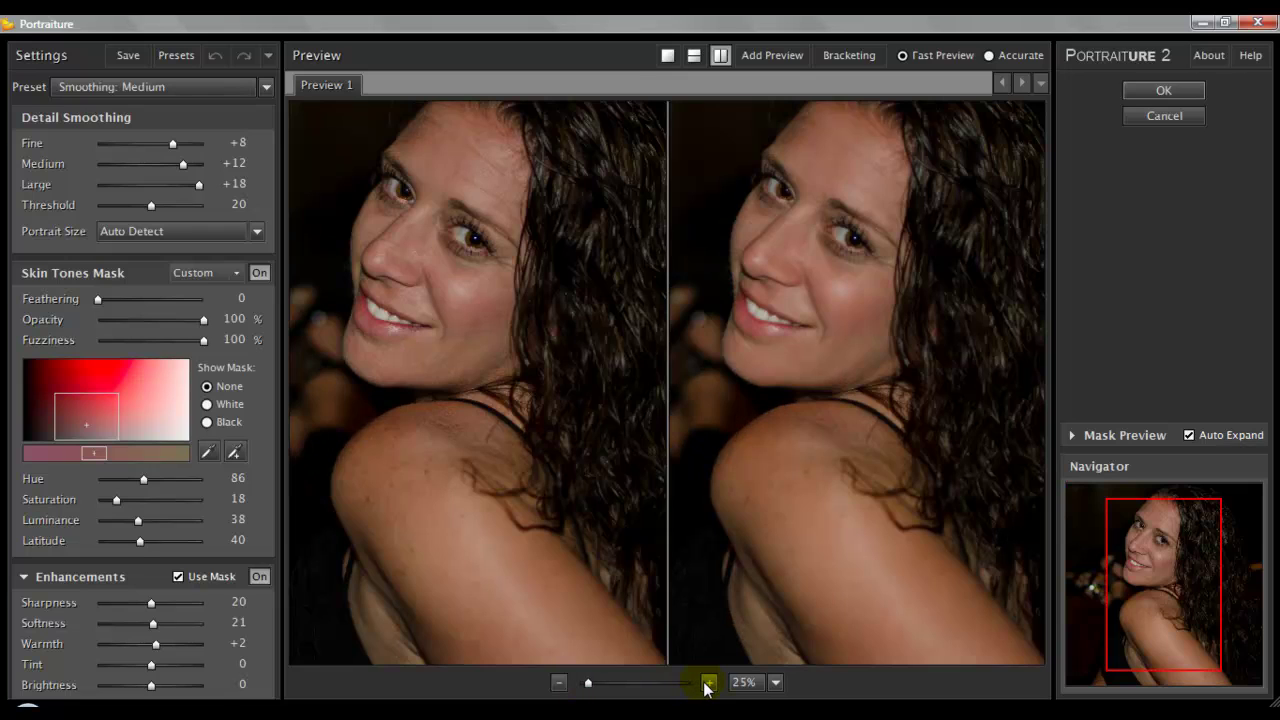
left_click(708, 683)
left_click_drag(459, 206, 511, 474)
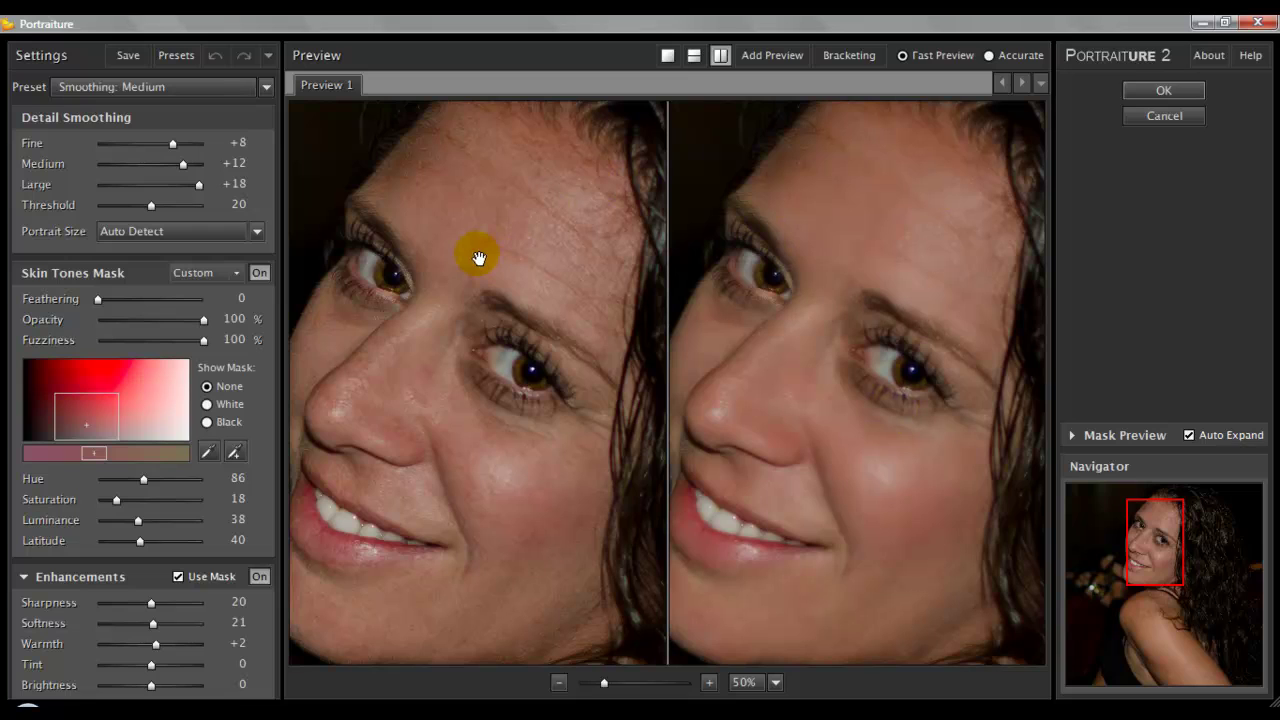
left_click(559, 682)
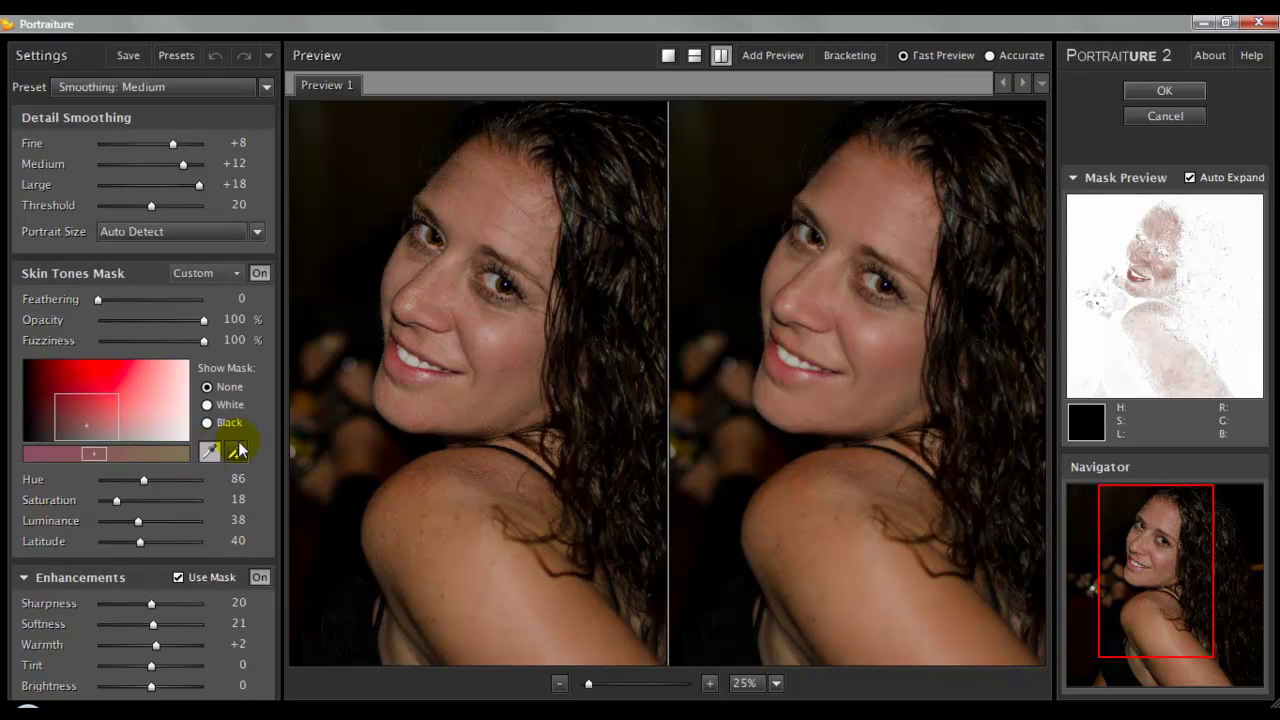
left_click(237, 451)
left_click(436, 242)
left_click(494, 202)
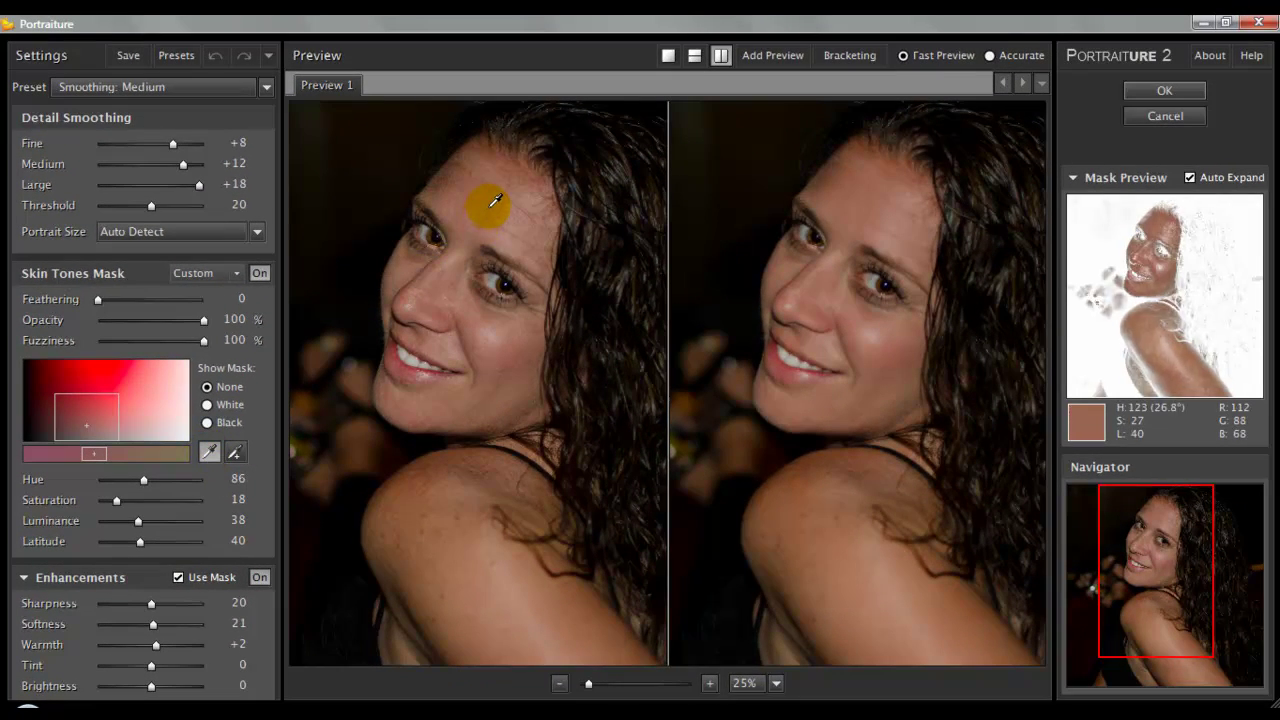
left_click(484, 212)
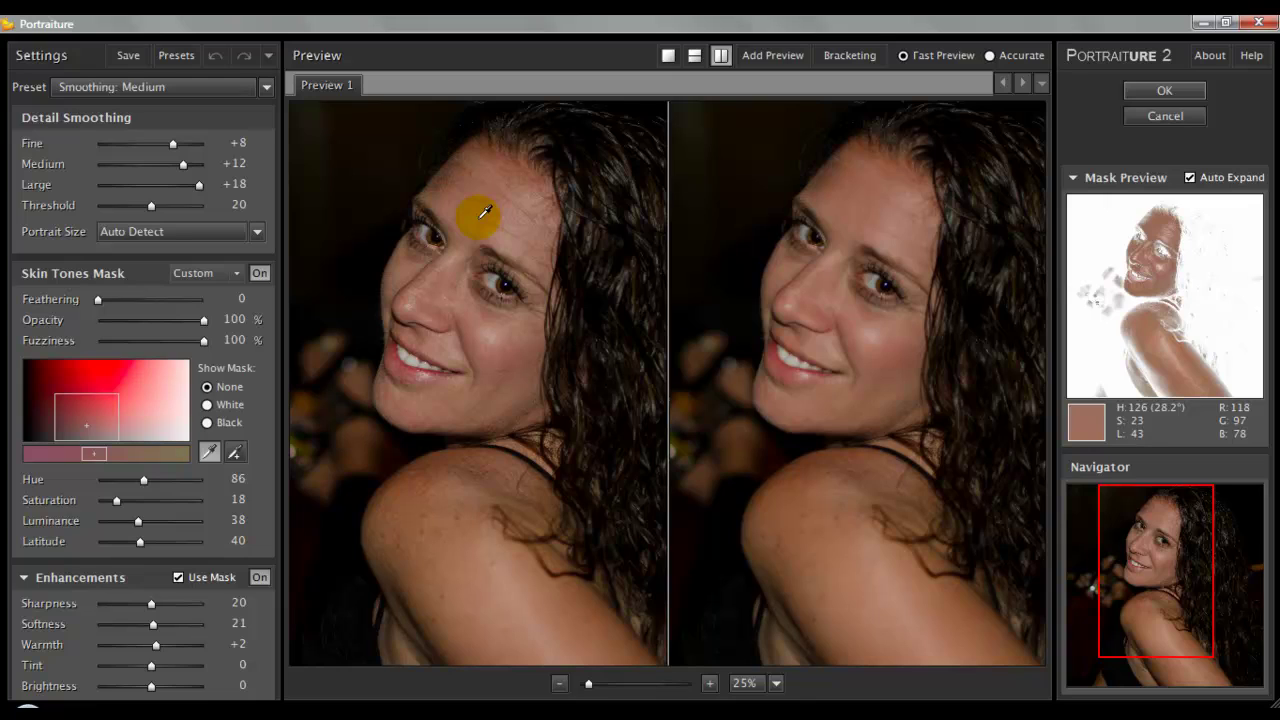
left_click(501, 207)
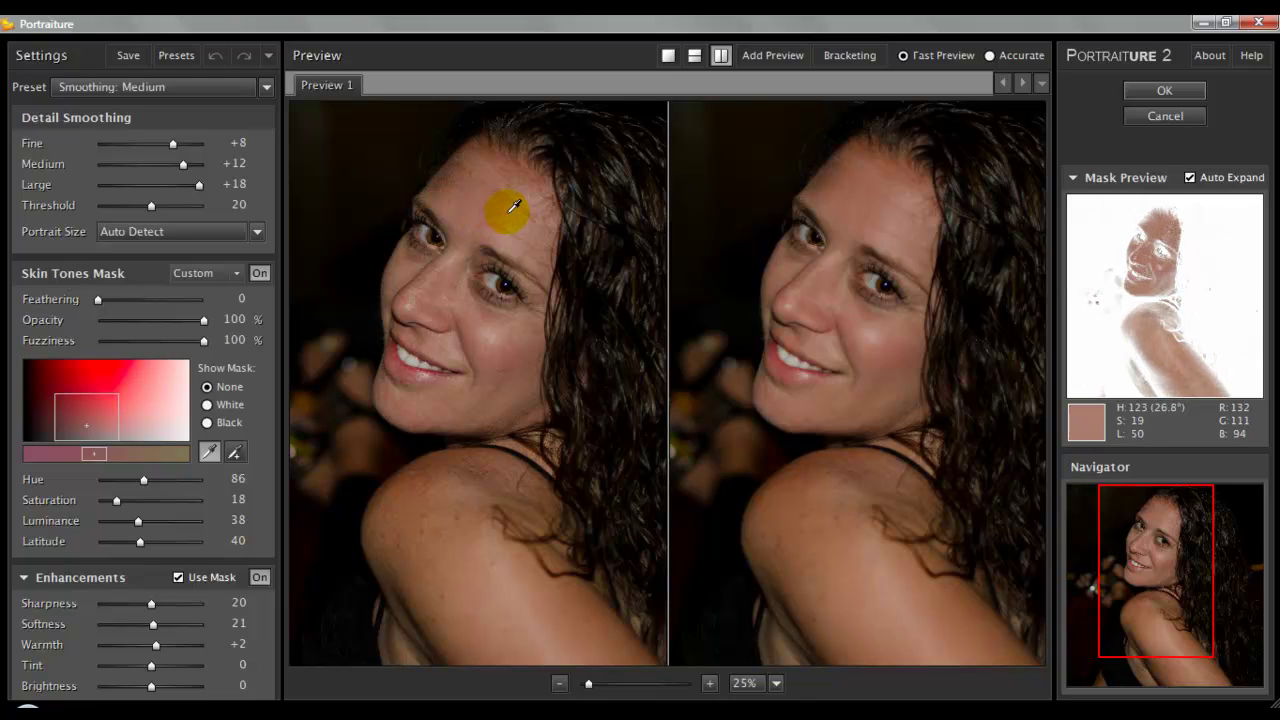
mouse_move(503, 206)
left_mouse_down()
mouse_move(477, 202)
mouse_move(485, 232)
mouse_move(489, 210)
left_mouse_up()
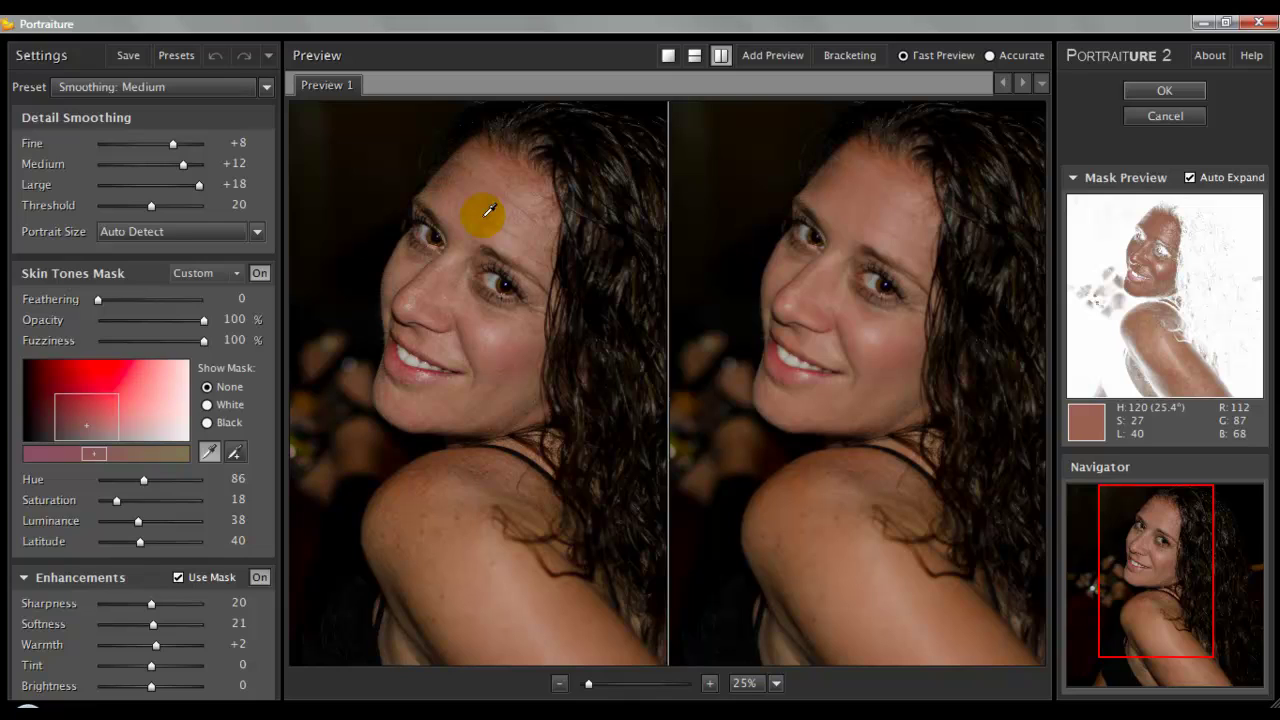
left_click_drag(489, 210, 492, 205)
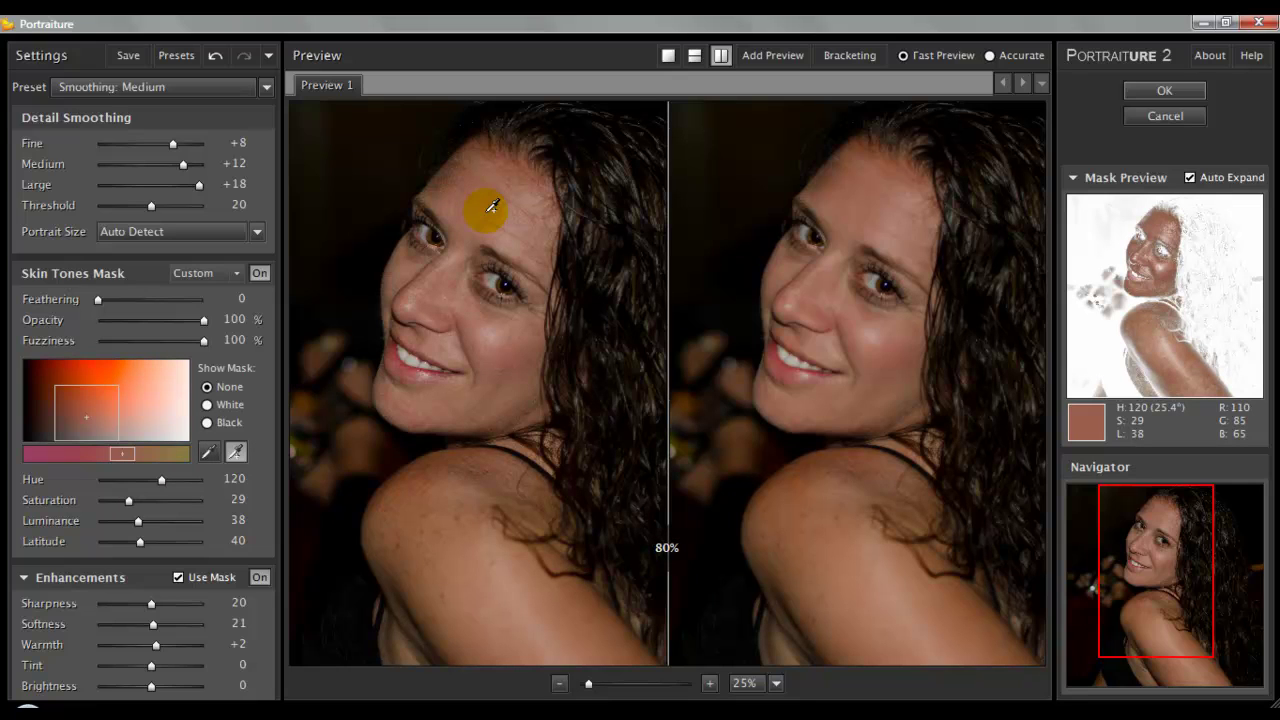
left_click_drag(851, 223, 903, 205)
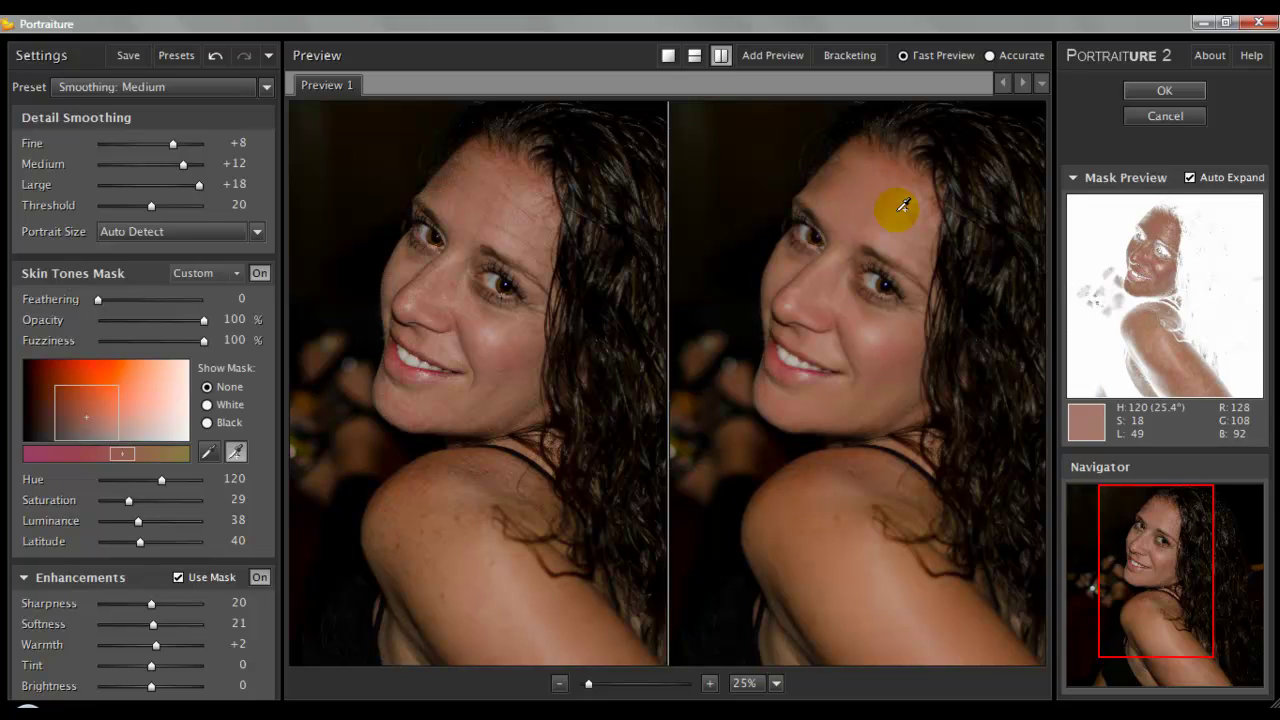
left_click_drag(903, 205, 903, 205)
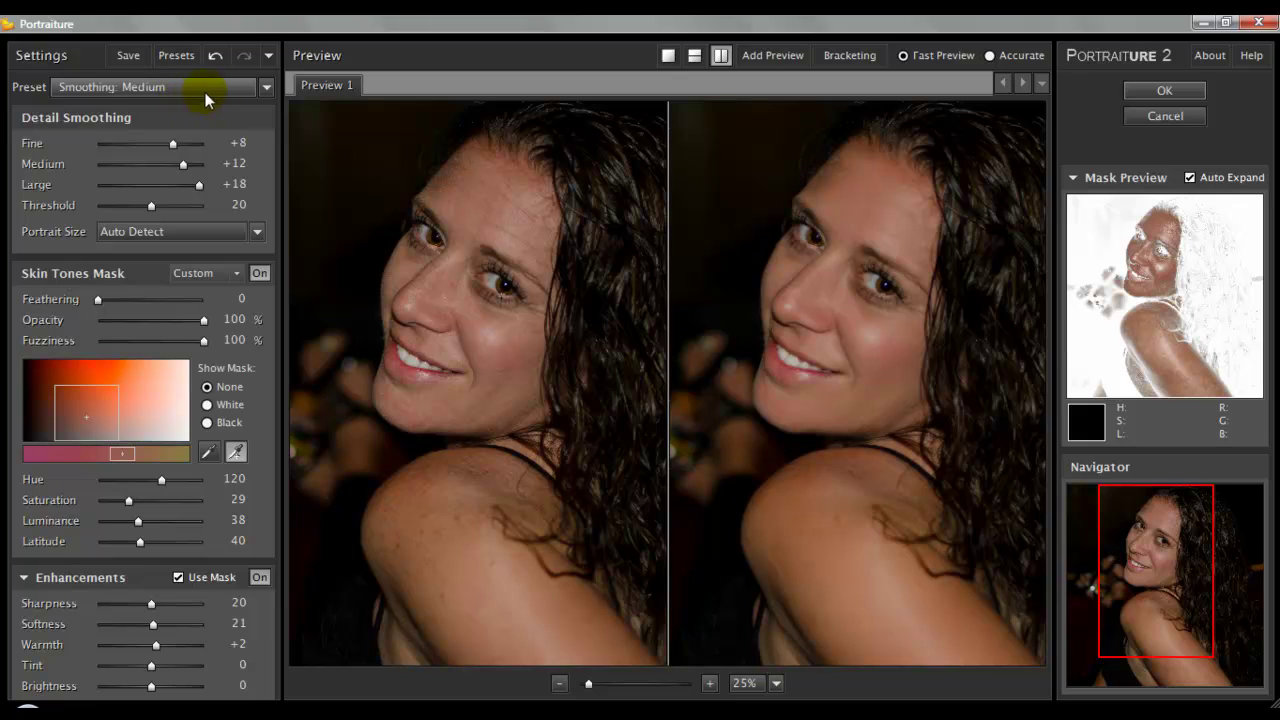
Apply the Enhance: Glamour preset, followed by the Smoothing: Medium preset
left_click(266, 91)
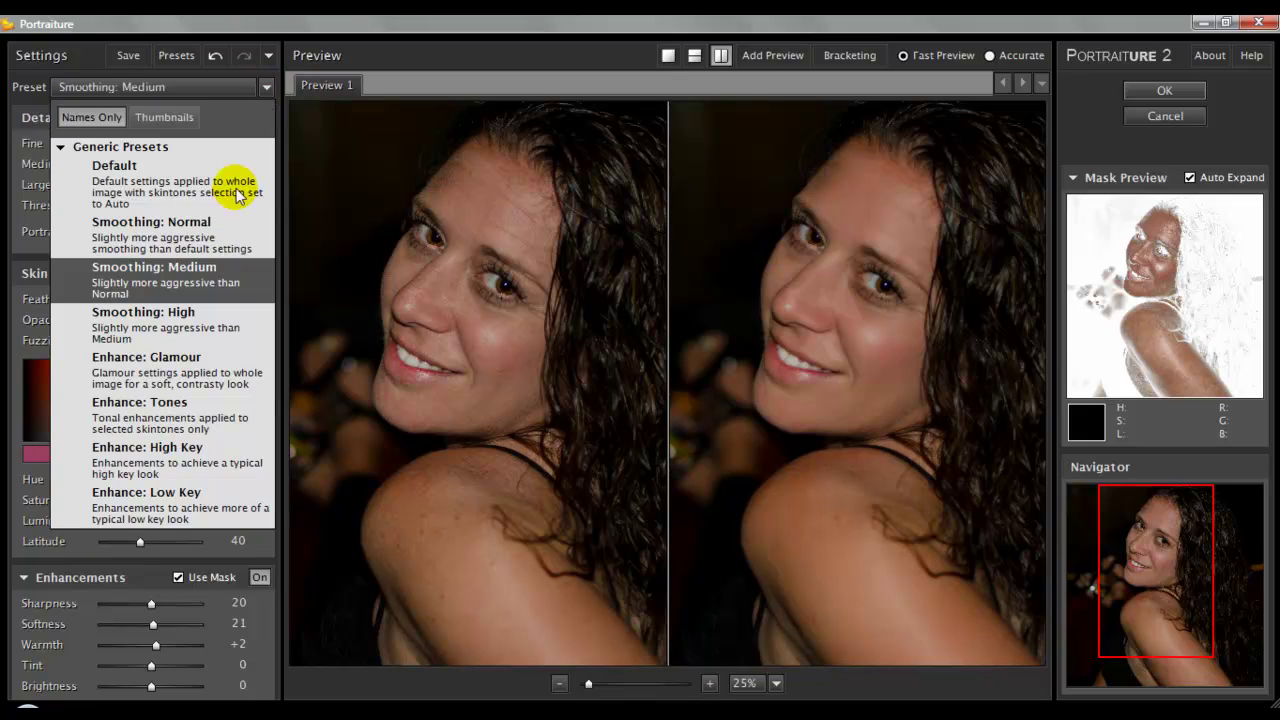
left_click(162, 375)
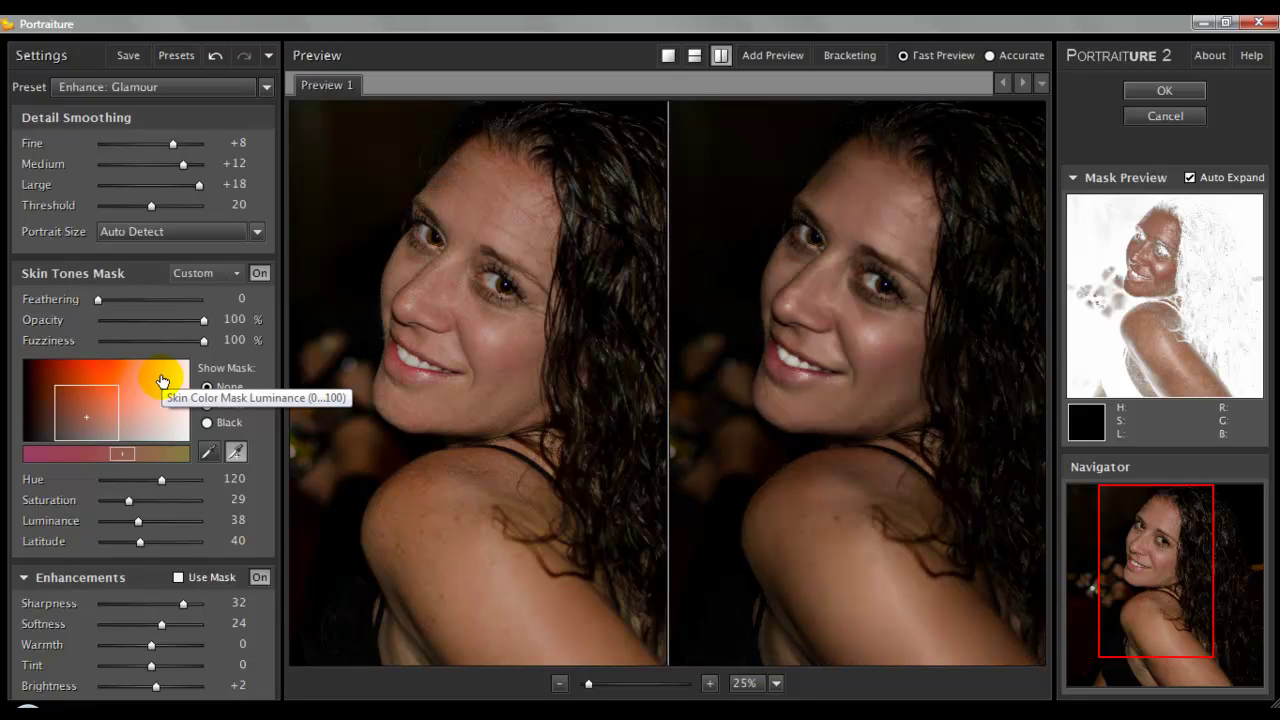
left_click(266, 88)
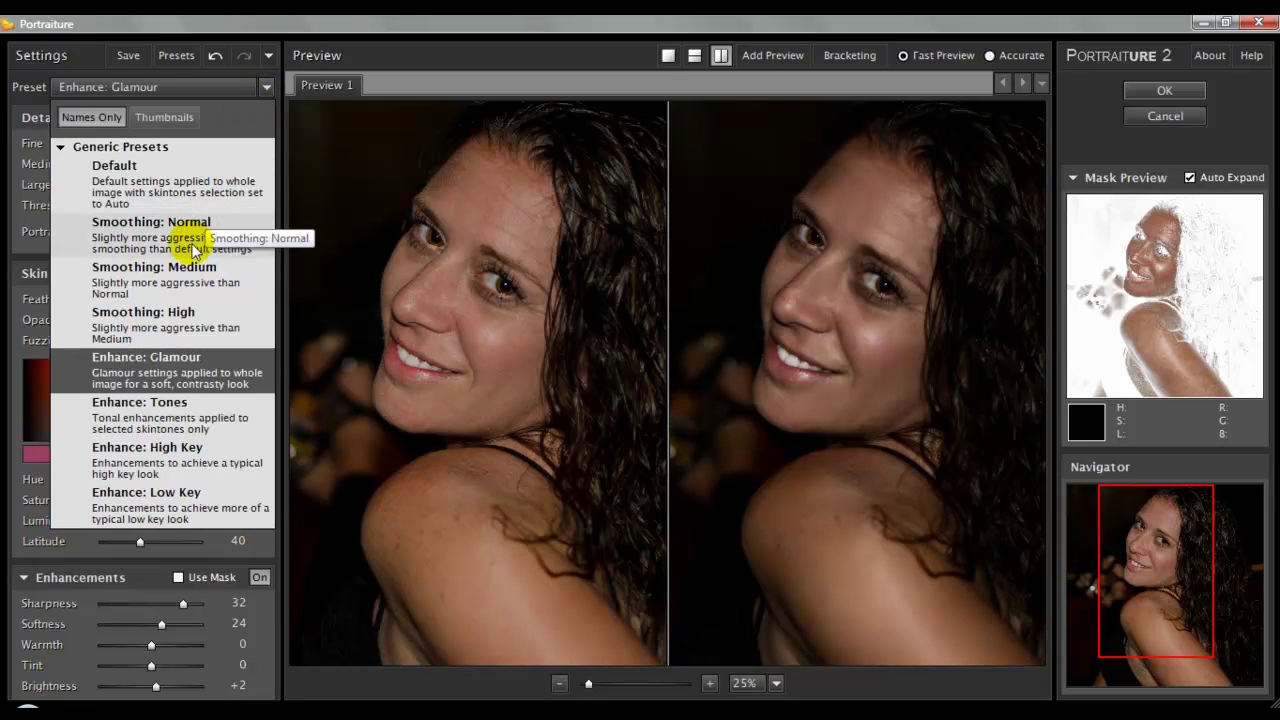
left_click(168, 280)
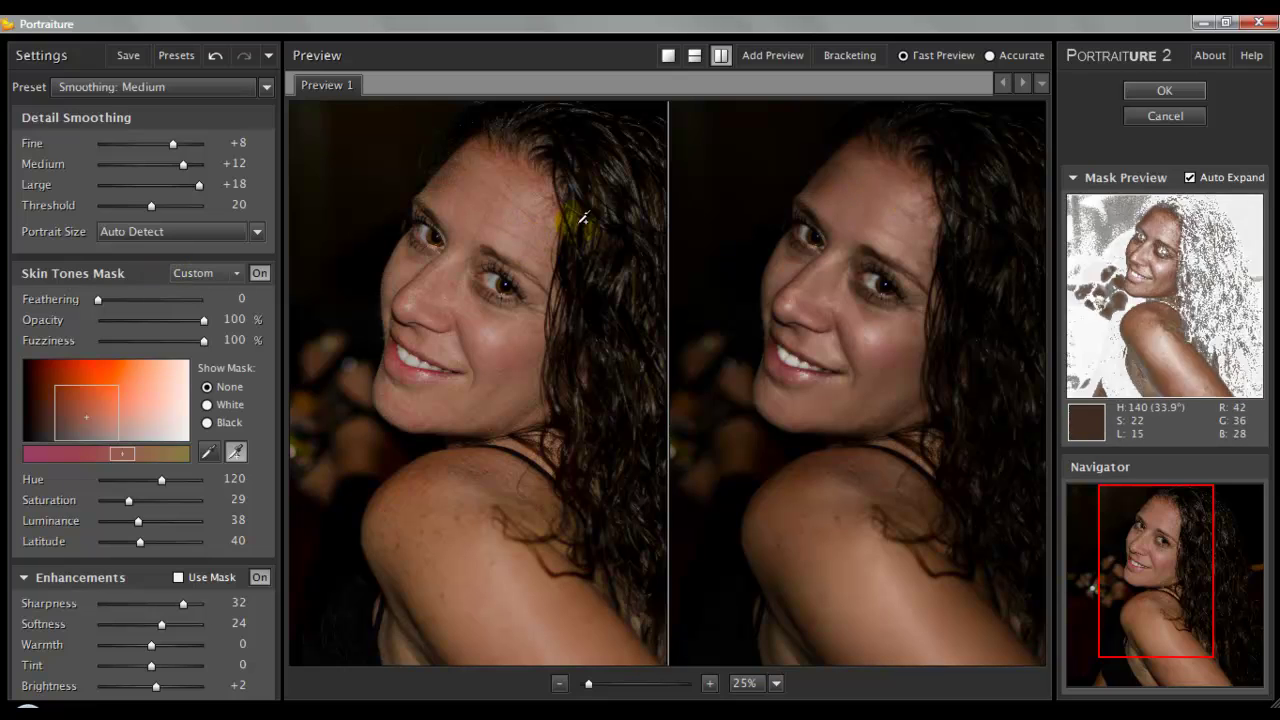
left_click(894, 206)
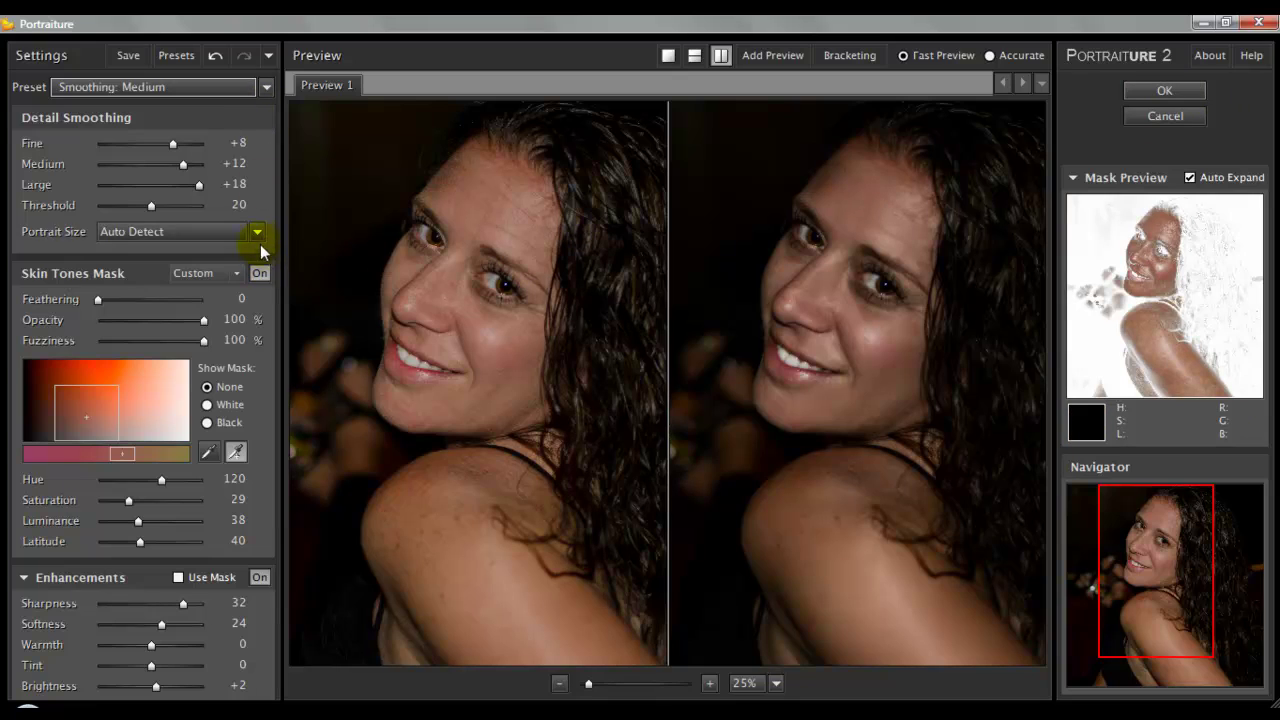
Resample the forehead skin tone for the Skin Tones Mask and apply the Portraiture settings to the photo
left_click(236, 452)
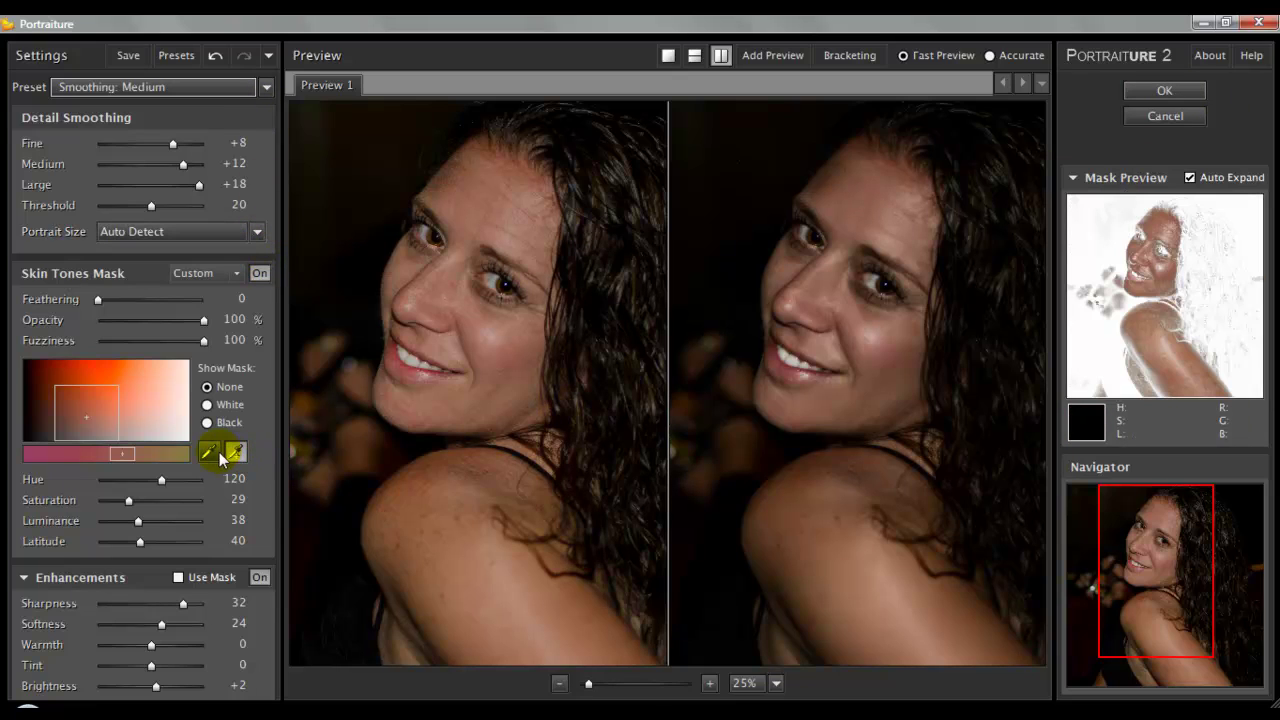
left_click(488, 204)
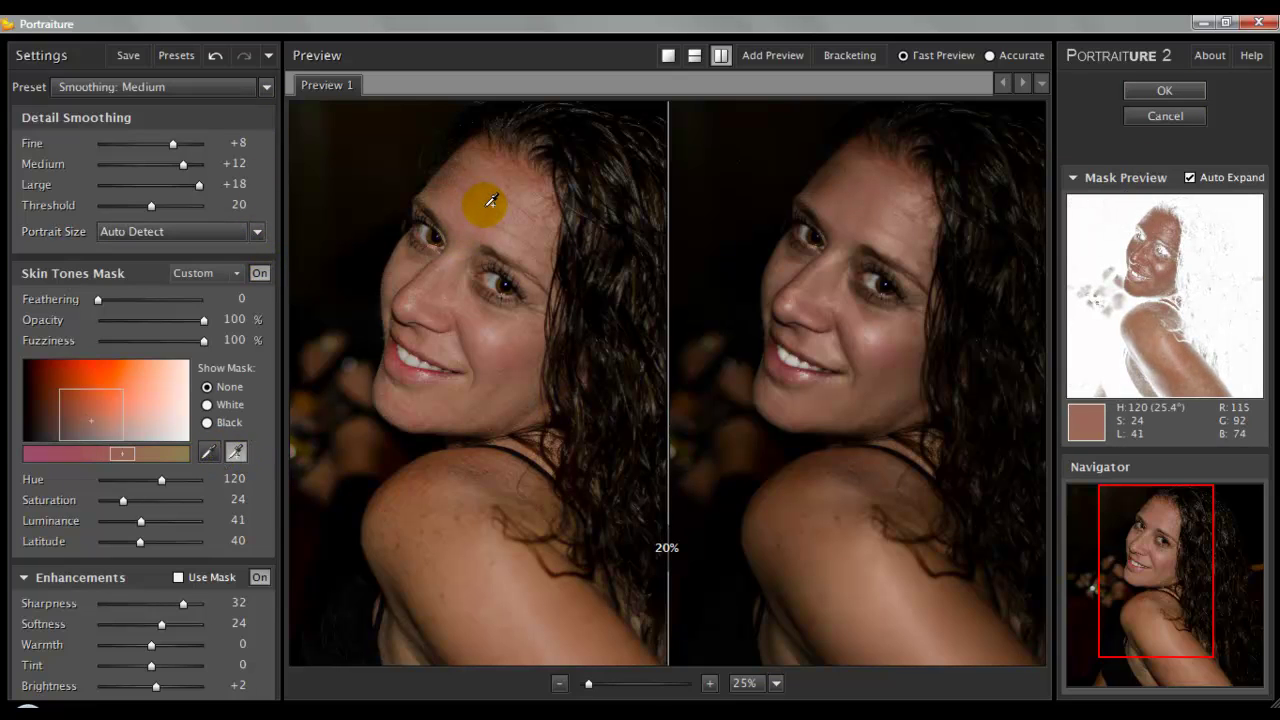
left_click(944, 316)
left_click(800, 322)
left_click(890, 584)
left_click(884, 201)
left_click(1165, 91)
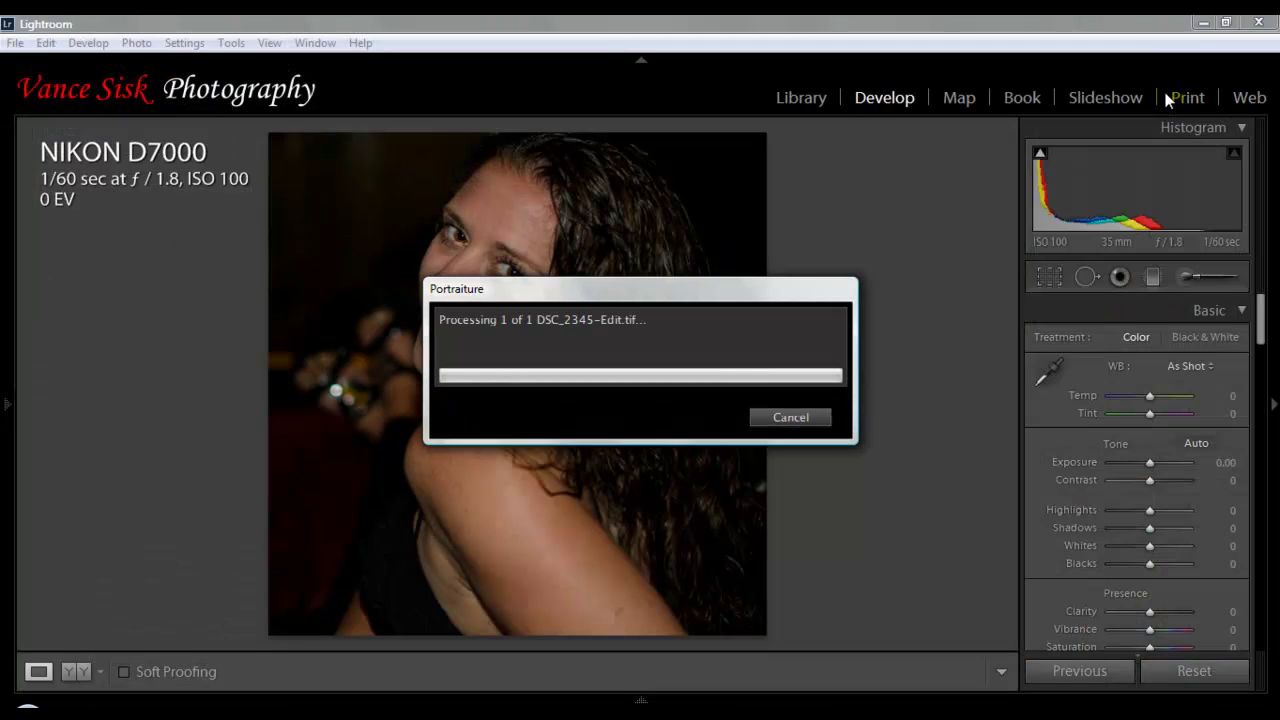
left_click(952, 450)
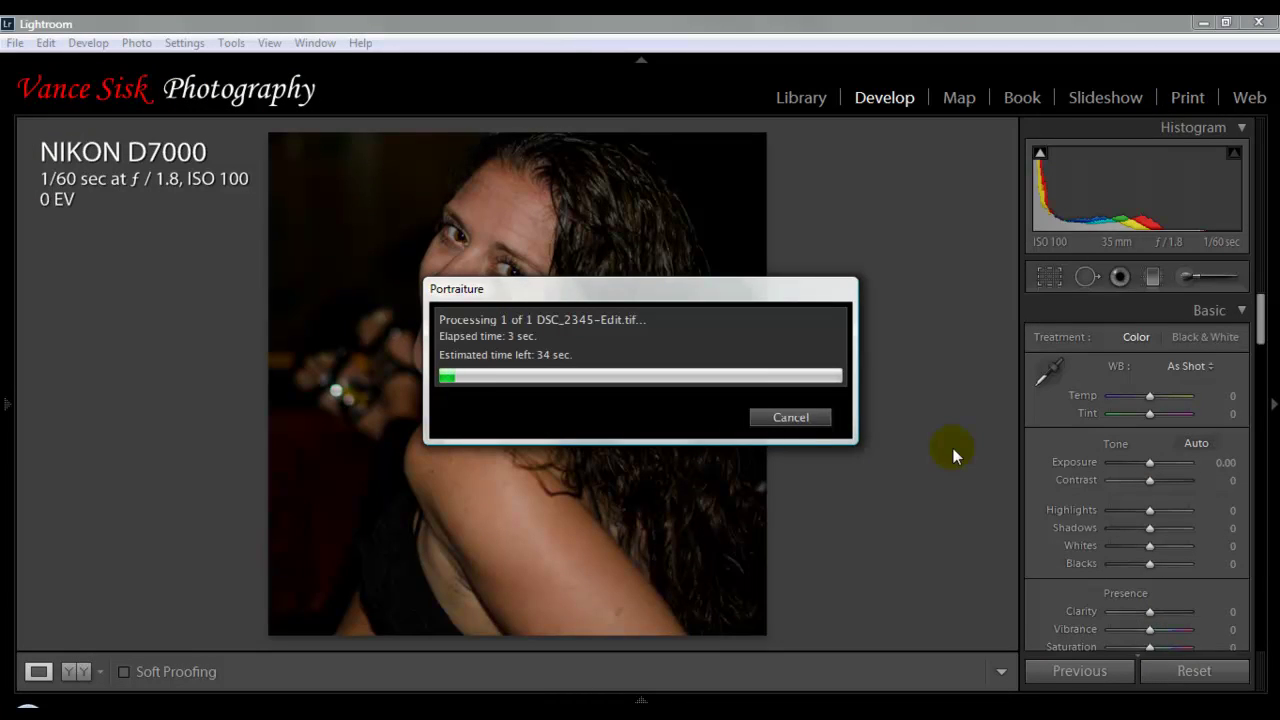